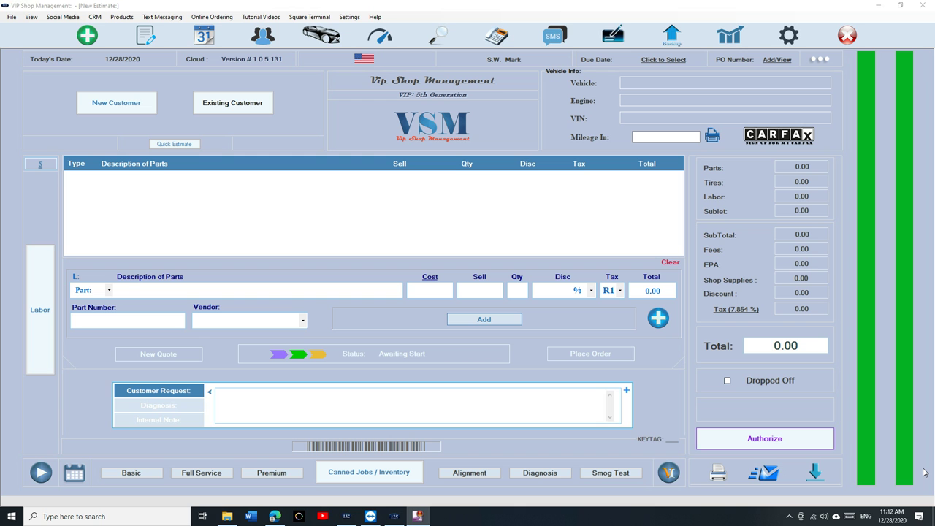
# View in-progress estimates, then restart VIP Shop Management and log into the cloud database.
pyautogui.click(138, 42)
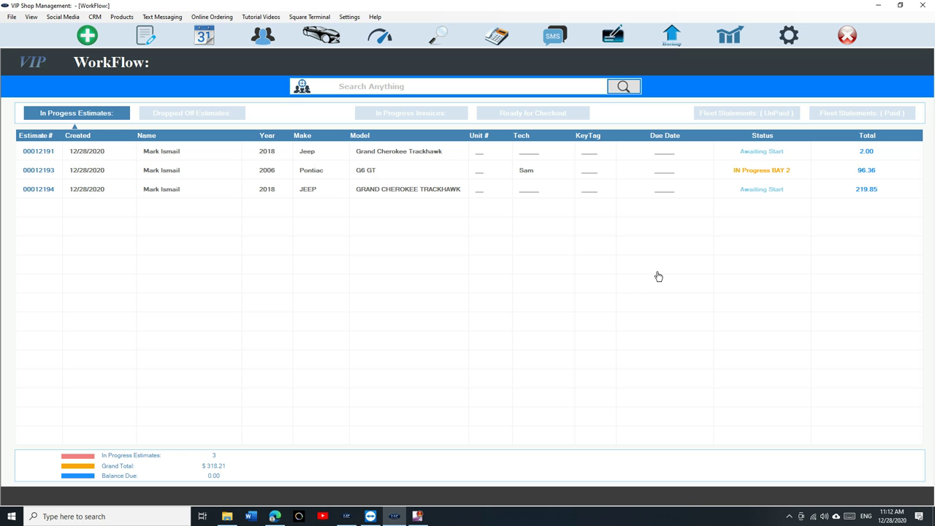
pyautogui.click(847, 36)
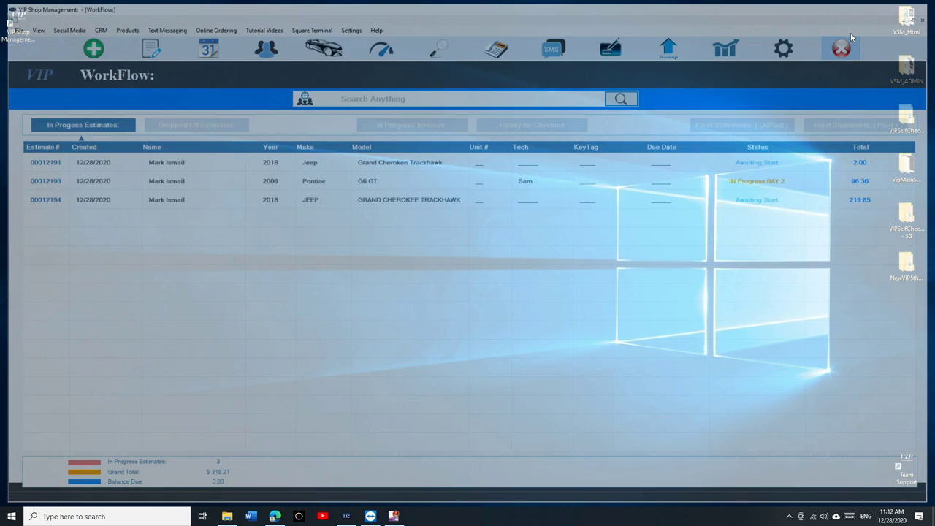
pyautogui.doubleClick(17, 22)
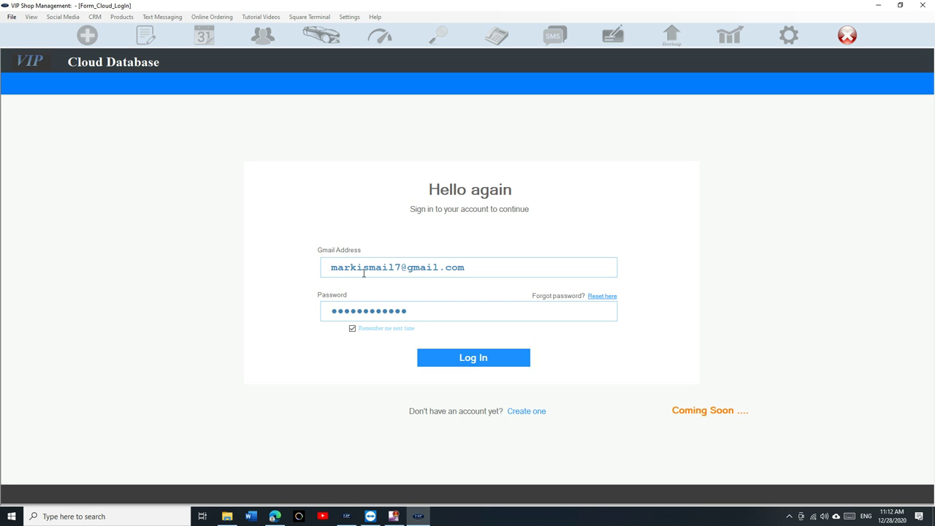
pyautogui.click(473, 357)
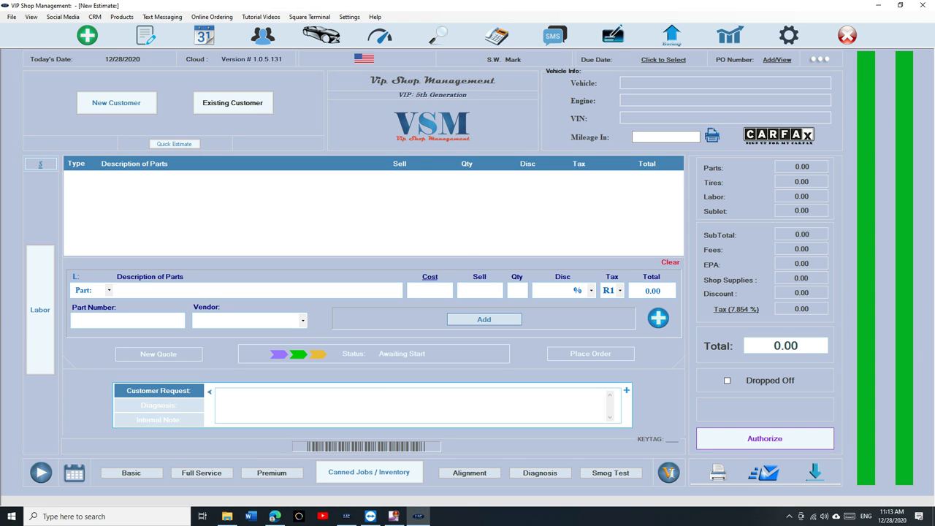
# Bring Edge forward and scroll the VIP Shop Management site to its $350.00 pricing.
pyautogui.click(274, 517)
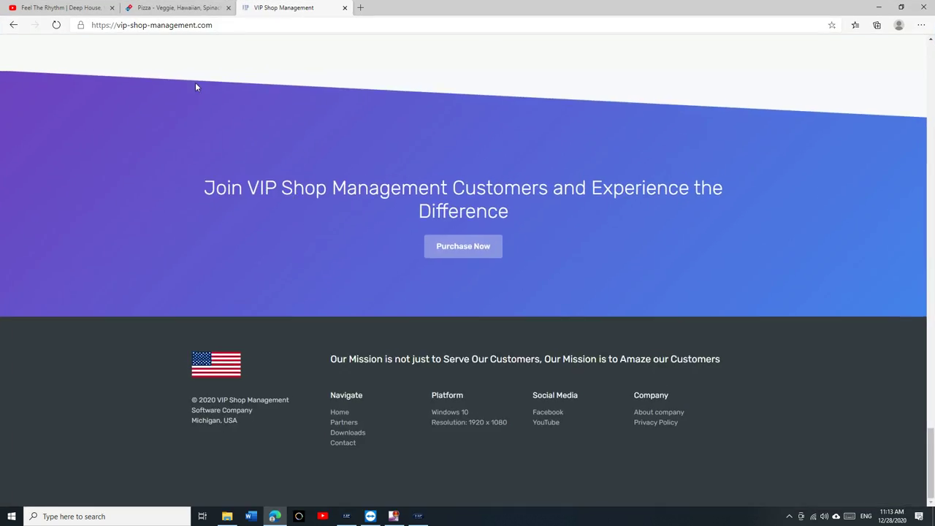
pyautogui.scroll(10, 378, 253)
pyautogui.scroll(5, 378, 253)
pyautogui.scroll(5, 378, 253)
pyautogui.scroll(10, 378, 253)
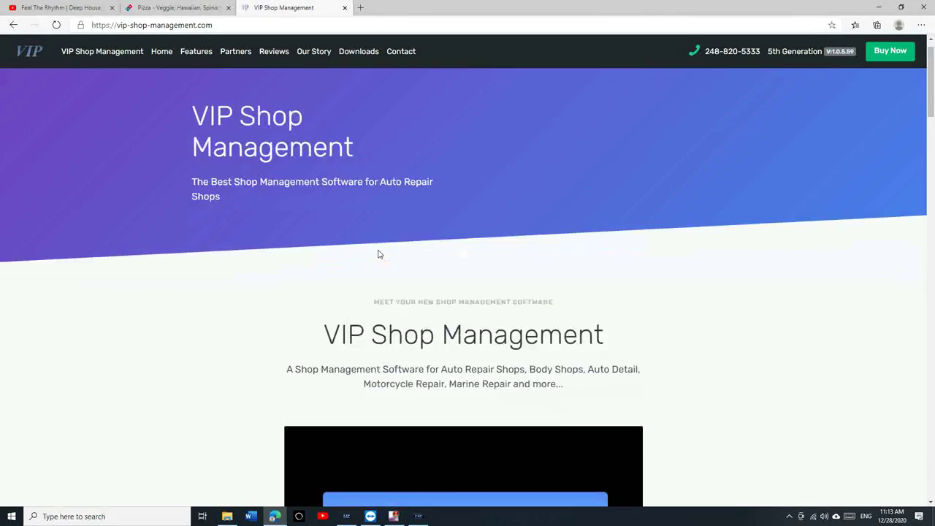
pyautogui.scroll(-10, 377, 253)
pyautogui.scroll(-5, 372, 234)
pyautogui.scroll(-10, 372, 234)
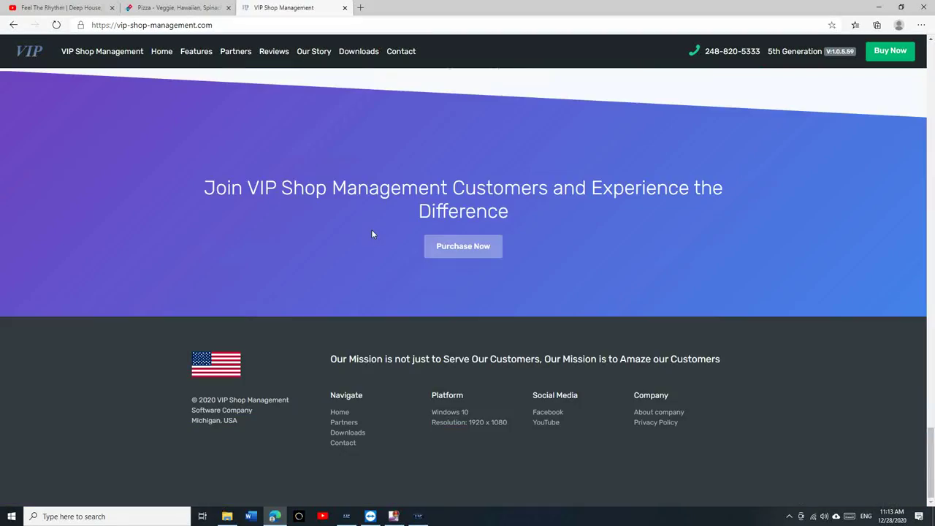
pyautogui.scroll(4, 371, 234)
pyautogui.scroll(2, 349, 103)
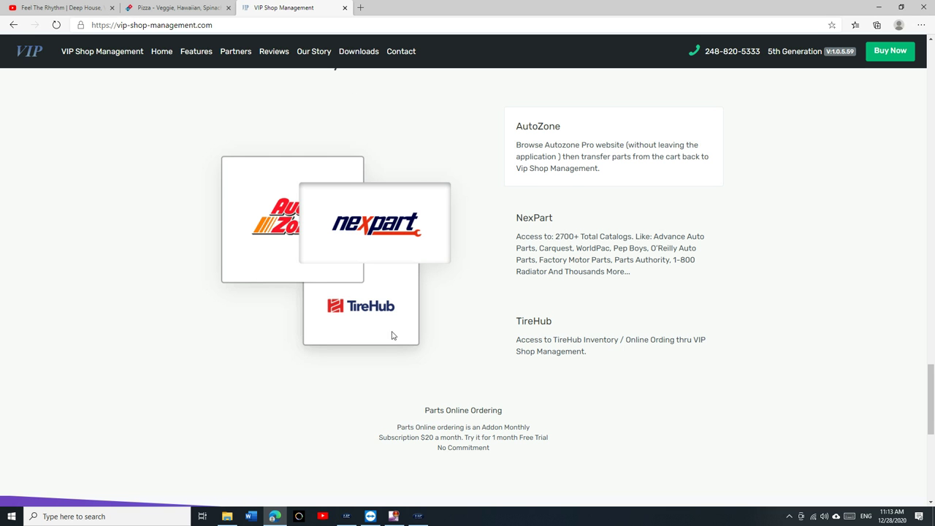
pyautogui.scroll(5, 391, 334)
pyautogui.scroll(10, 417, 330)
pyautogui.scroll(-5, 399, 338)
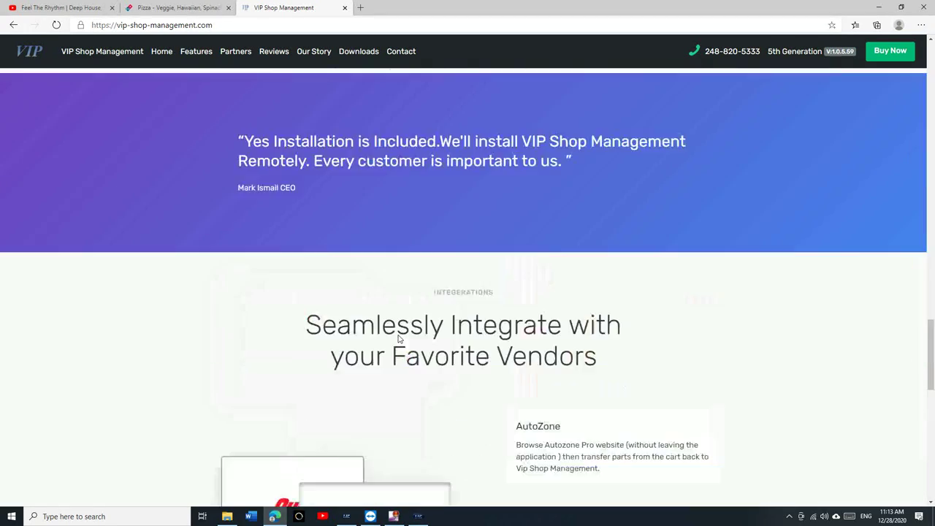
pyautogui.scroll(-5, 399, 338)
pyautogui.scroll(5, 399, 338)
pyautogui.scroll(5, 399, 338)
pyautogui.scroll(5, 365, 242)
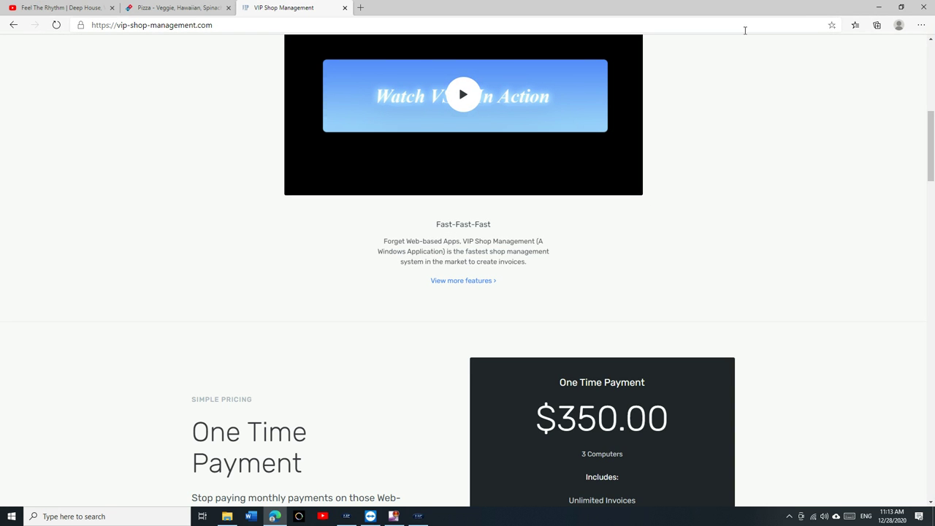
# Restore and narrow the Edge window, then close it to return to the blank estimate.
pyautogui.doubleClick(807, 11)
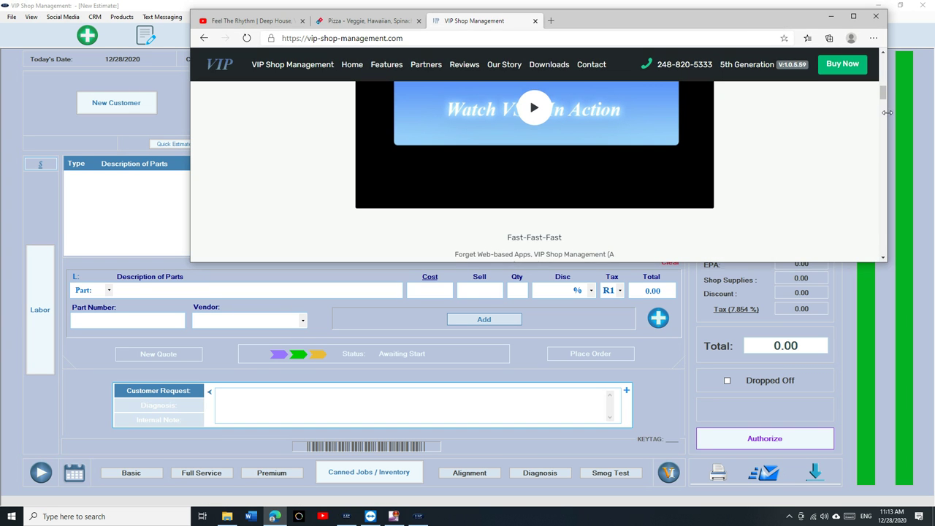
pyautogui.moveTo(888, 114)
pyautogui.mouseDown()
pyautogui.moveTo(405, 131)
pyautogui.moveTo(867, 130)
pyautogui.moveTo(435, 132)
pyautogui.mouseUp()
pyautogui.click(425, 16)
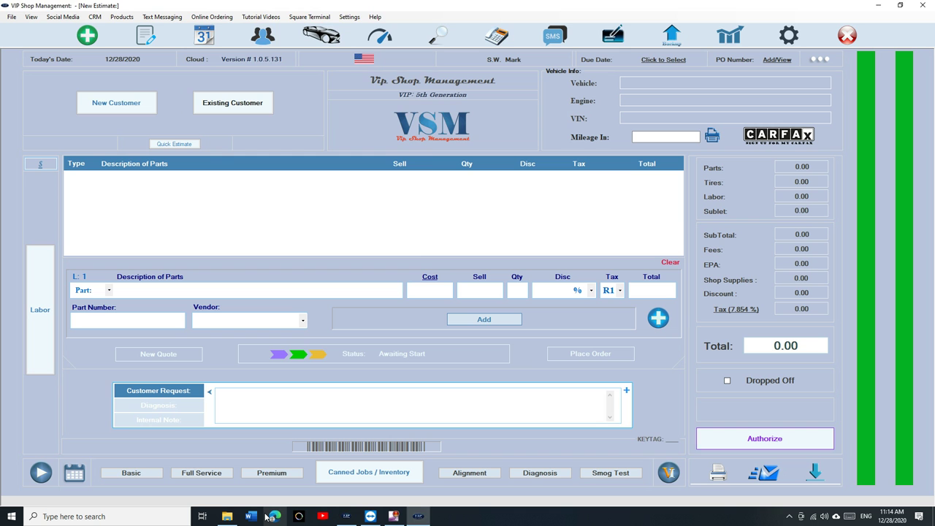
pyautogui.click(275, 515)
pyautogui.doubleClick(342, 21)
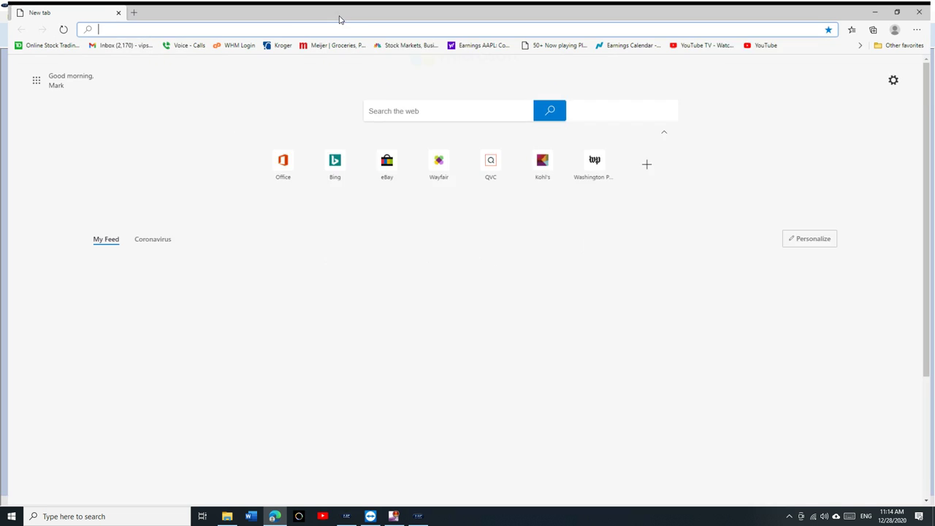
pyautogui.write('www.iins')
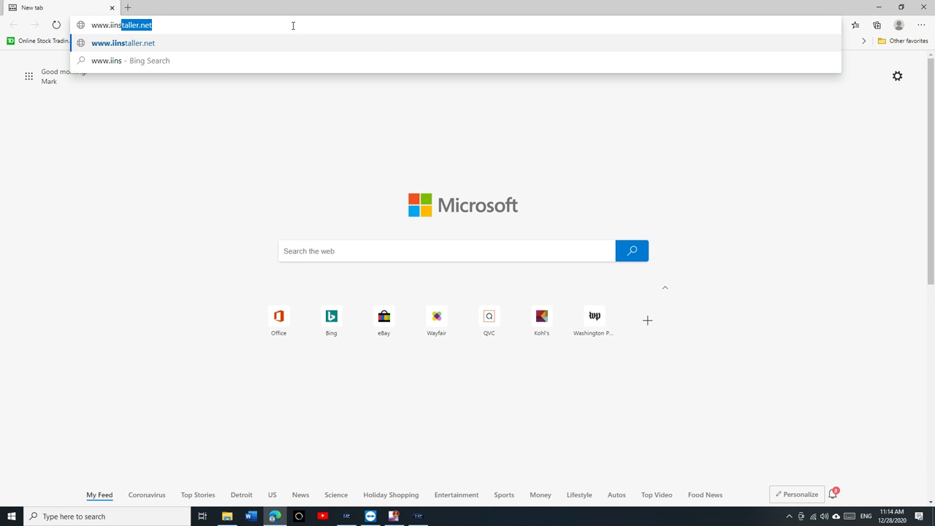
pyautogui.press('BackSpace')
pyautogui.press('Escape')
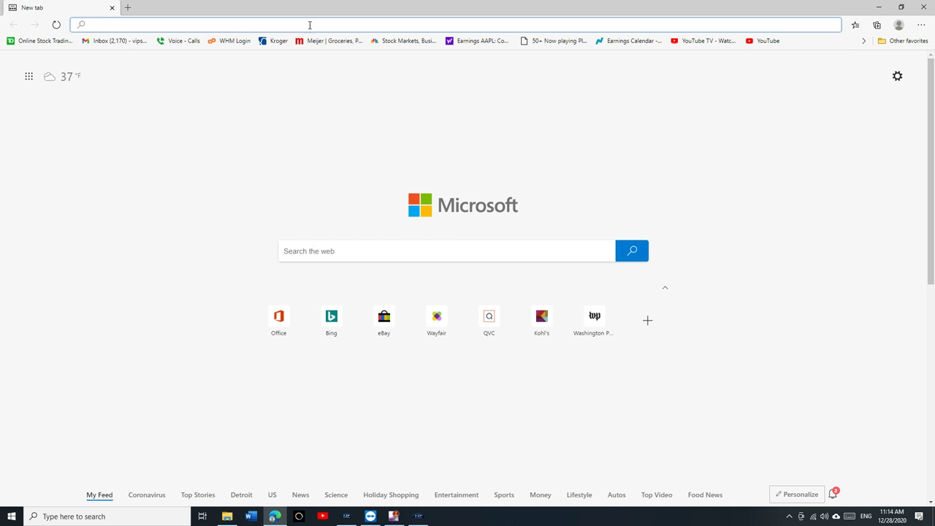
pyautogui.click(923, 10)
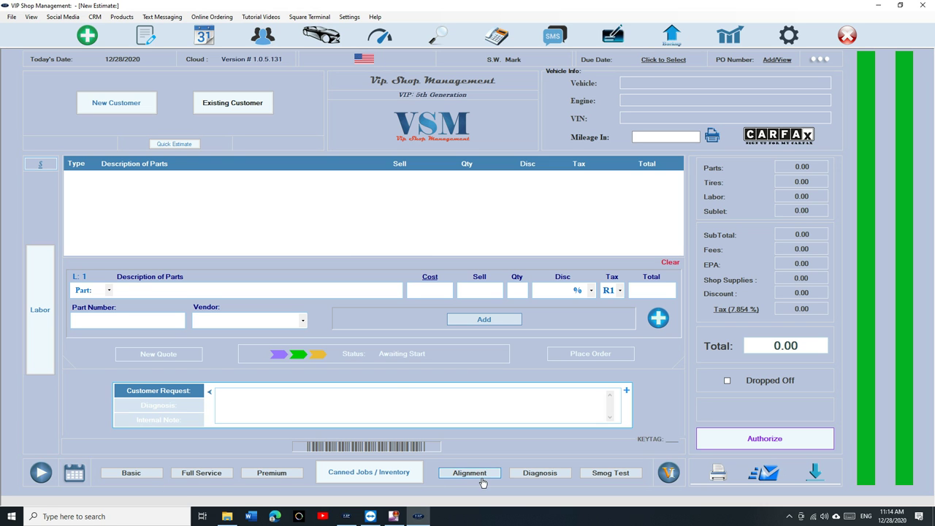
# Open estimate 00012191 for the 2018 Jeep, add a Basic oil change, then delete it.
pyautogui.click(146, 38)
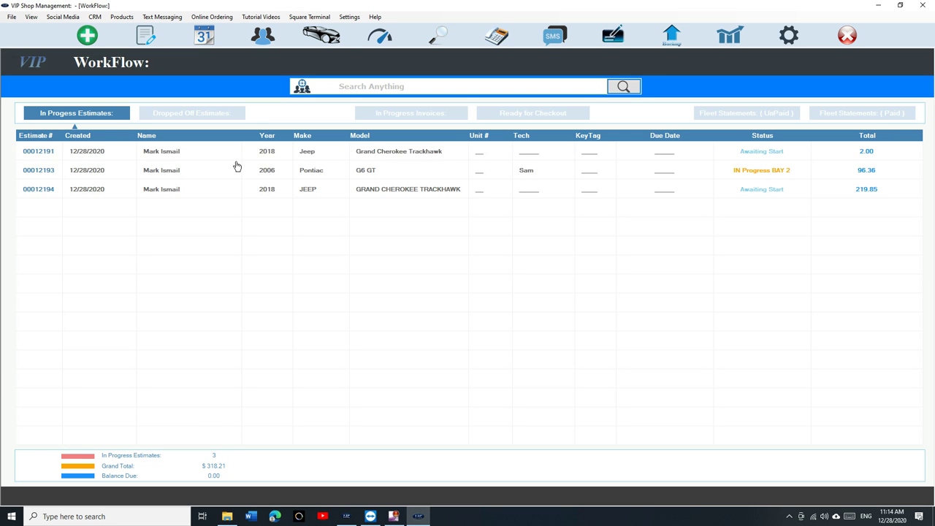
pyautogui.doubleClick(238, 152)
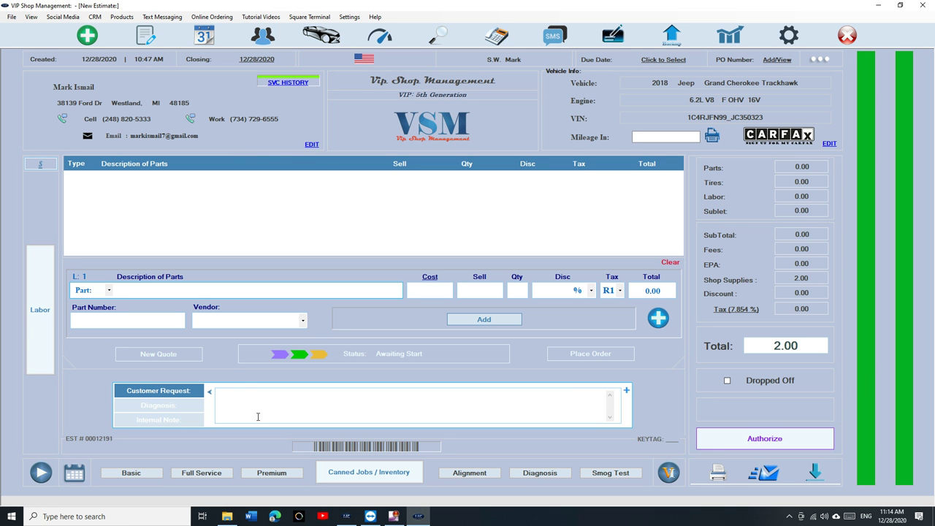
pyautogui.click(131, 473)
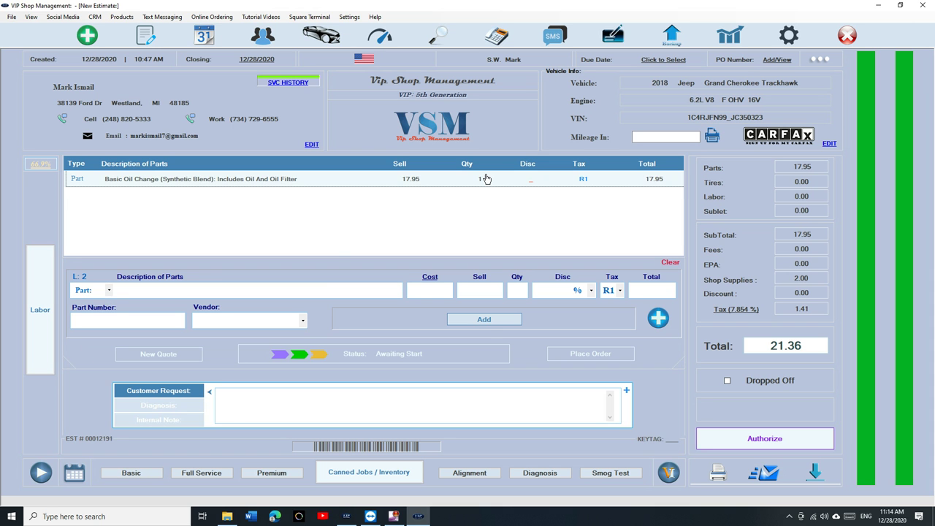
pyautogui.click(486, 179)
pyautogui.click(657, 319)
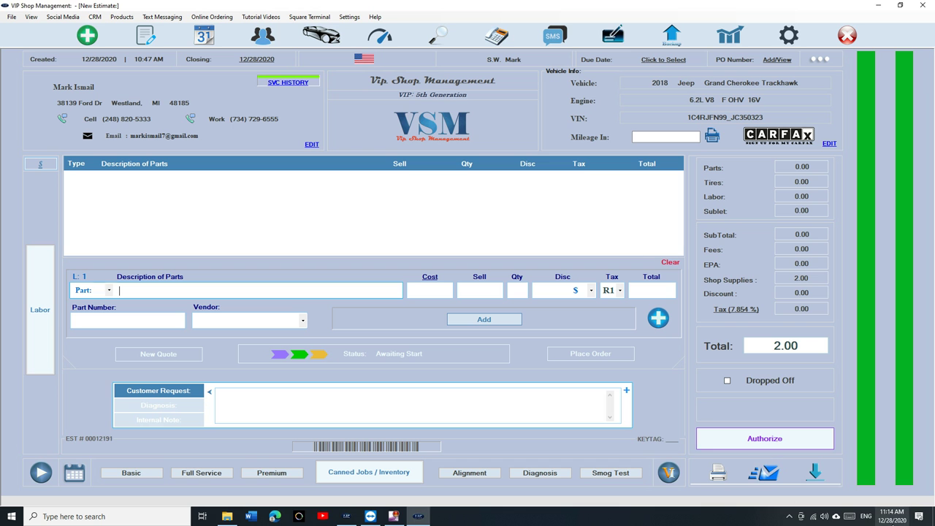
# Check the system date calendar and dismiss it, leaving estimate #00012191 unchanged.
pyautogui.click(892, 516)
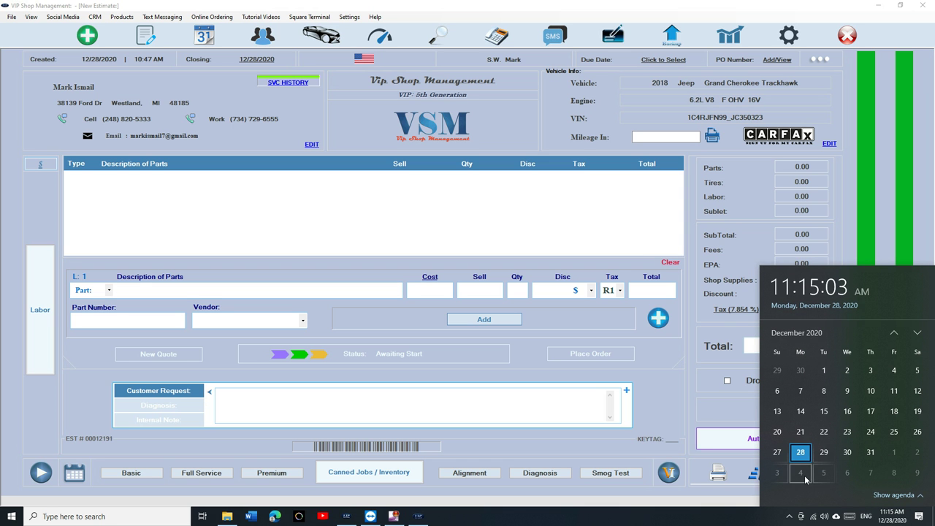
pyautogui.click(499, 517)
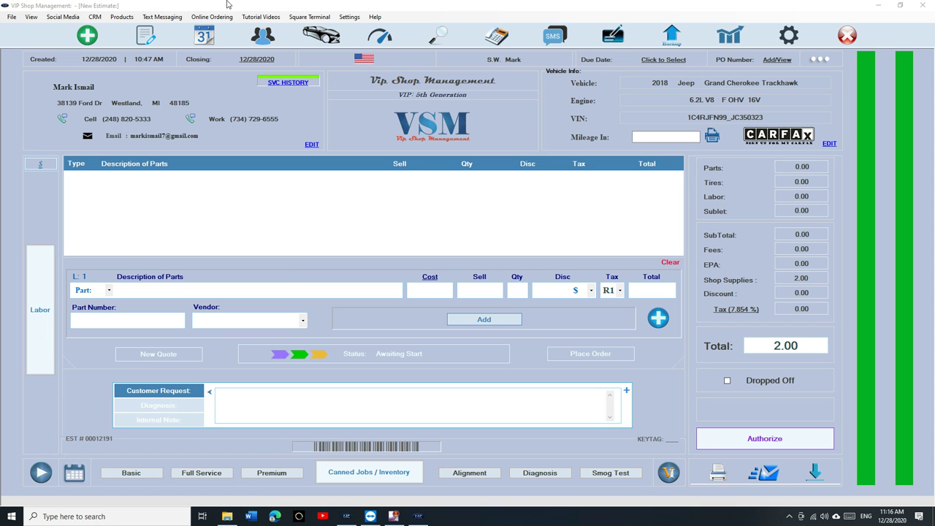
# Add a Basic oil change and a wheel alignment, and set Mileage In to 15151.
pyautogui.click(135, 474)
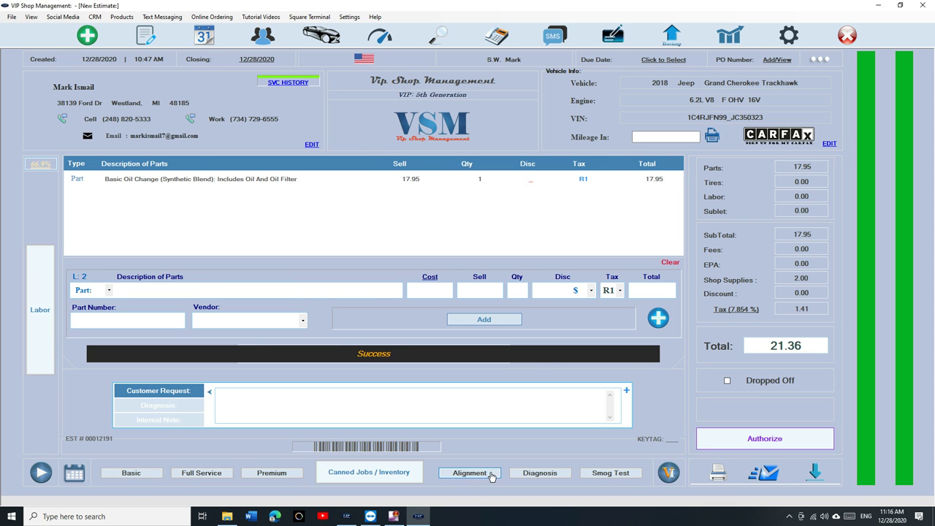
pyautogui.click(486, 477)
pyautogui.click(679, 138)
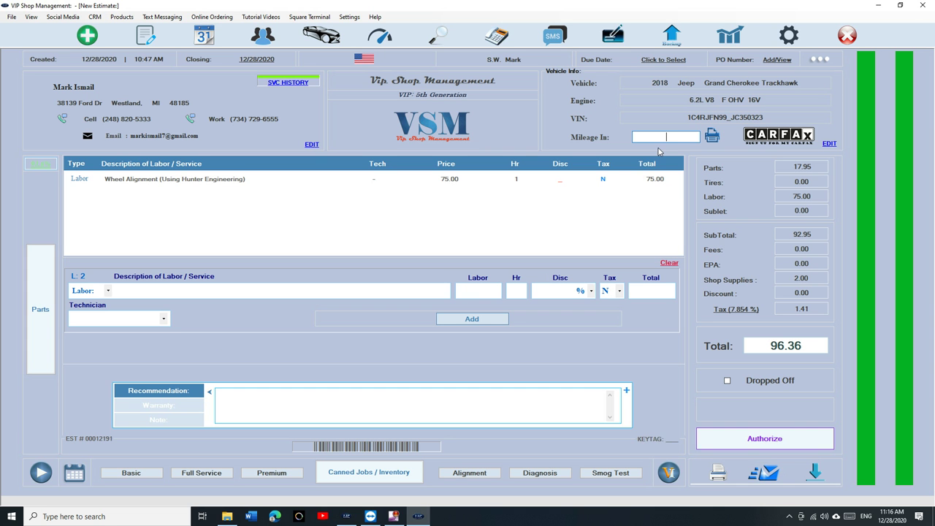
pyautogui.write('15151')
pyautogui.press('Return')
# Authorize the 96.36 estimate as an invoice and begin payment.
pyautogui.click(747, 441)
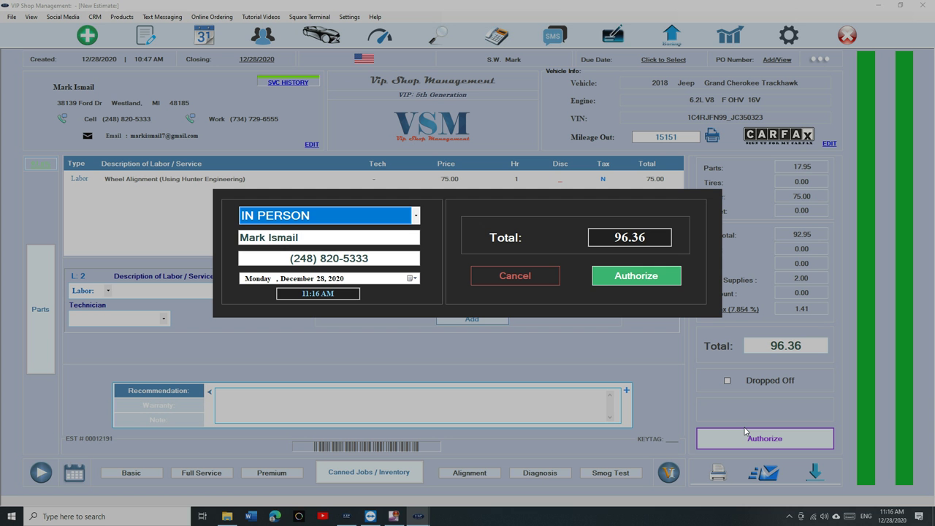
pyautogui.click(625, 274)
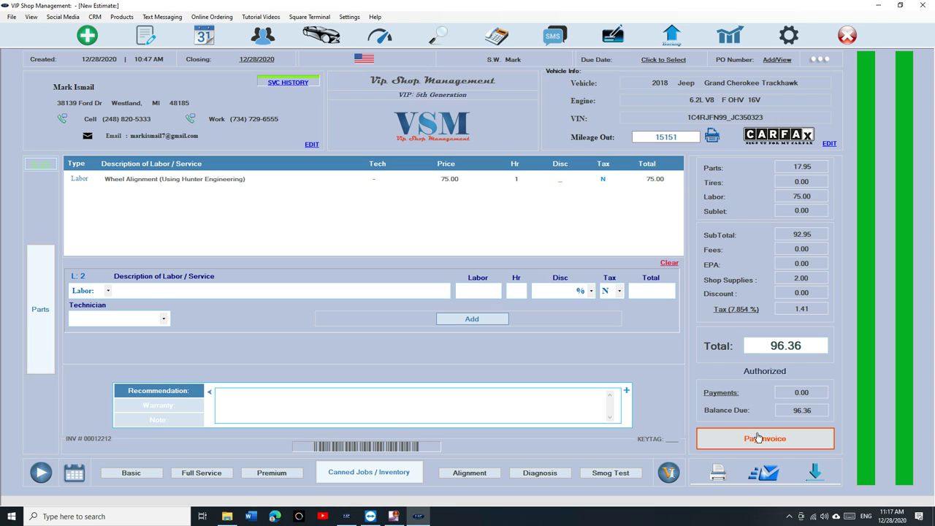
pyautogui.click(758, 437)
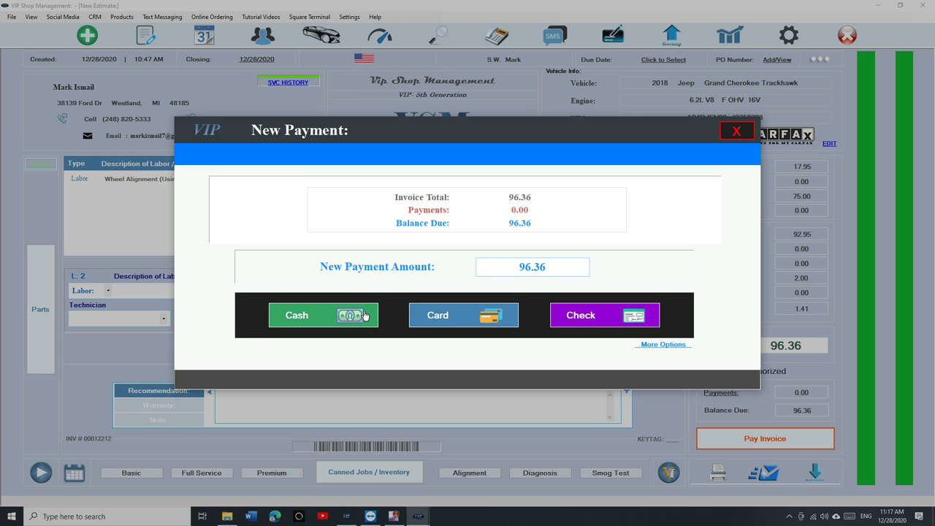
# Pay the 96.36 invoice in cash and save it to the Desktop as PDF 'abc'.
pyautogui.click(364, 315)
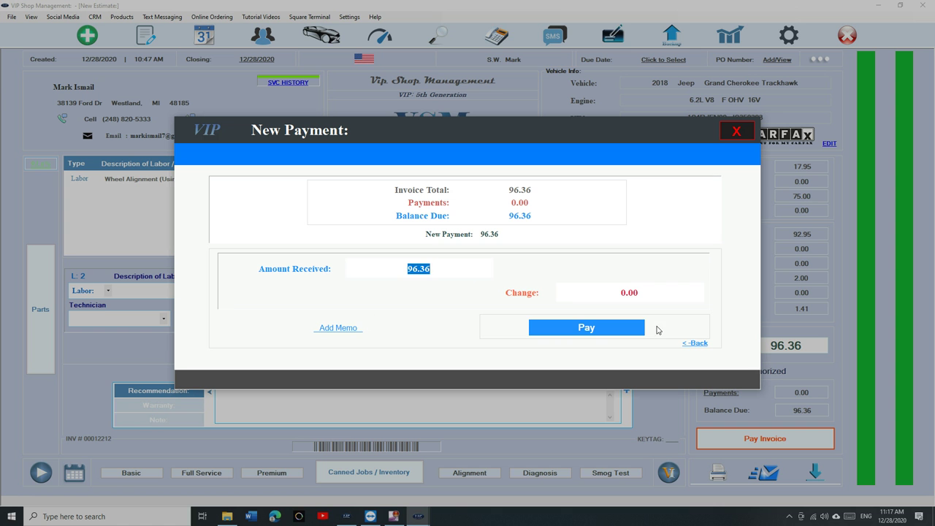
pyautogui.click(639, 330)
pyautogui.click(523, 301)
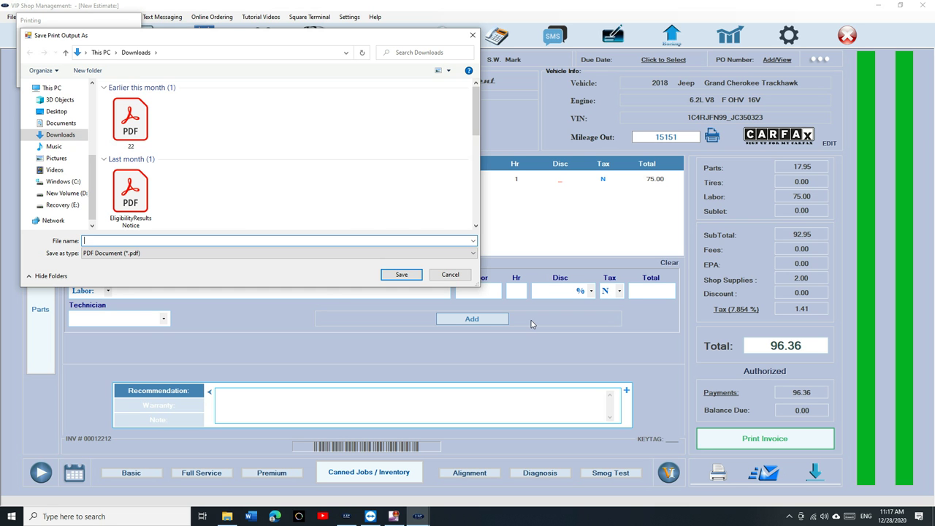
pyautogui.click(57, 111)
pyautogui.click(128, 242)
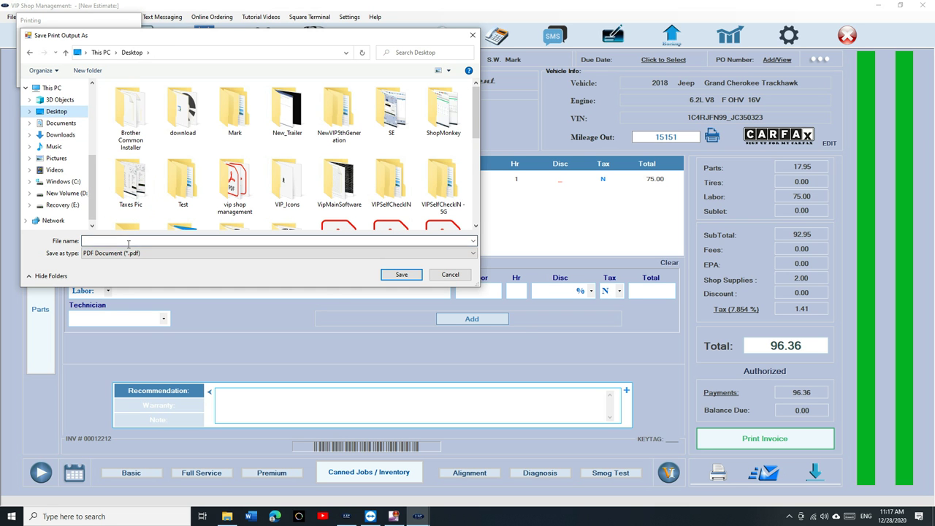
pyautogui.write('abc')
pyautogui.press('Return')
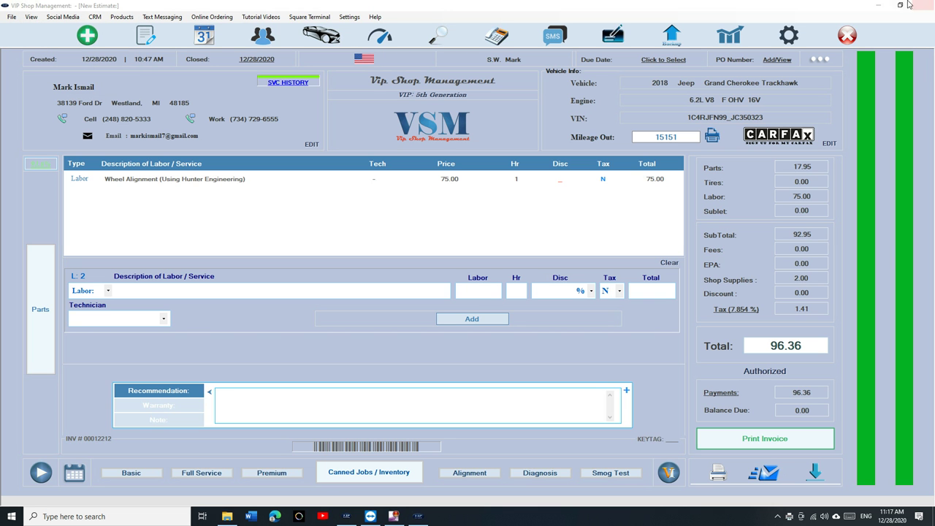
pyautogui.click(878, 5)
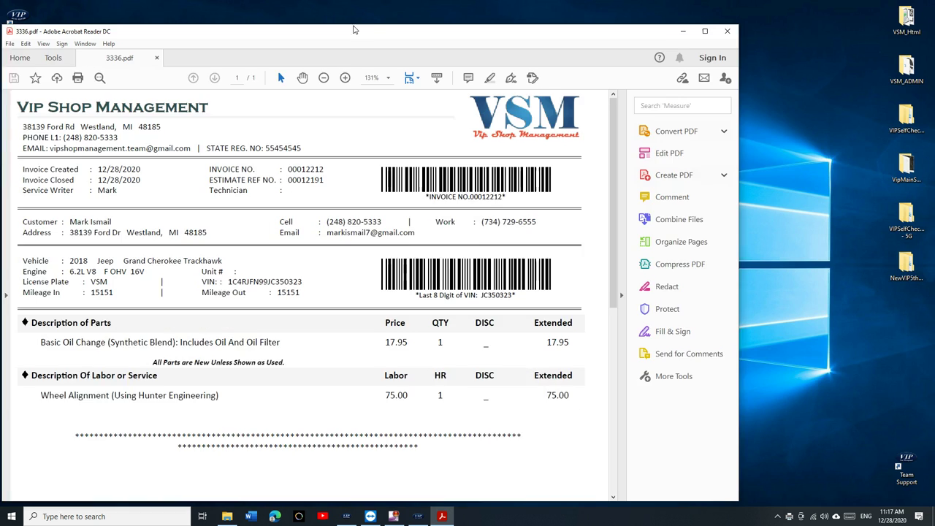
pyautogui.doubleClick(269, 5)
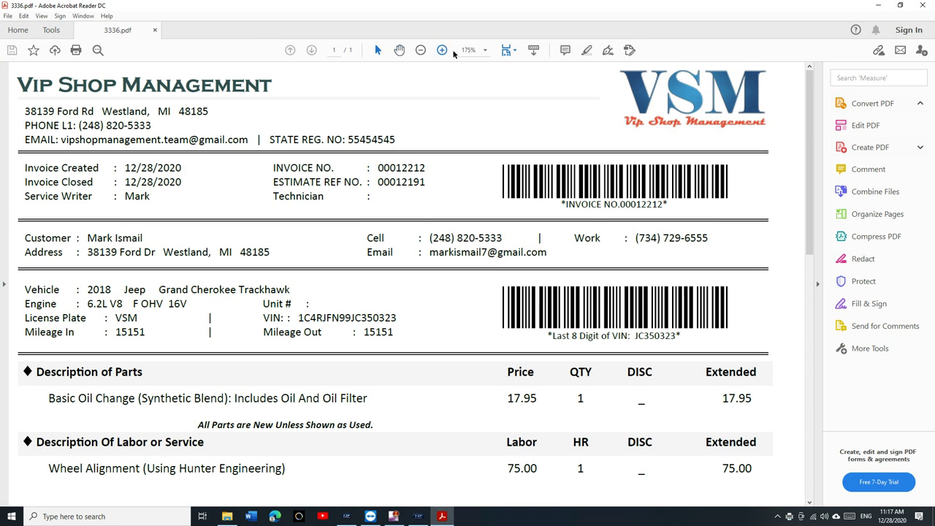
pyautogui.click(484, 52)
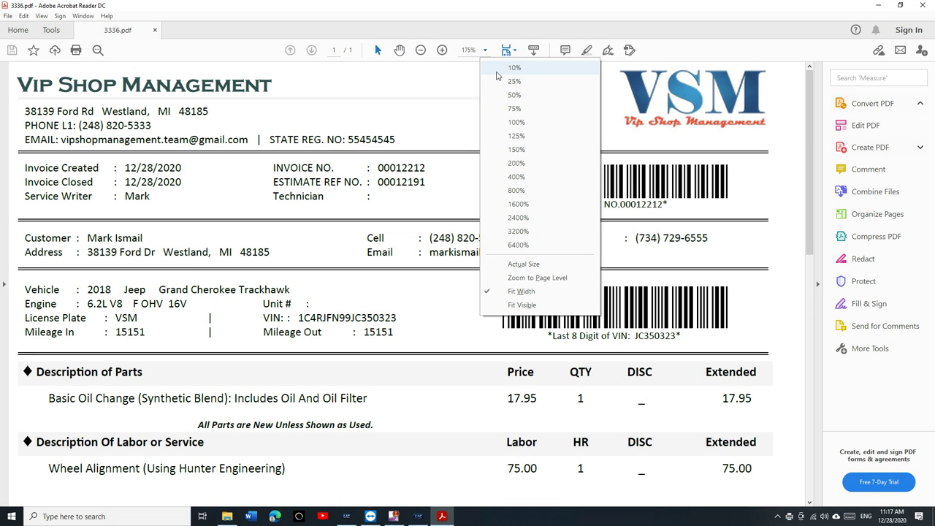
pyautogui.click(512, 122)
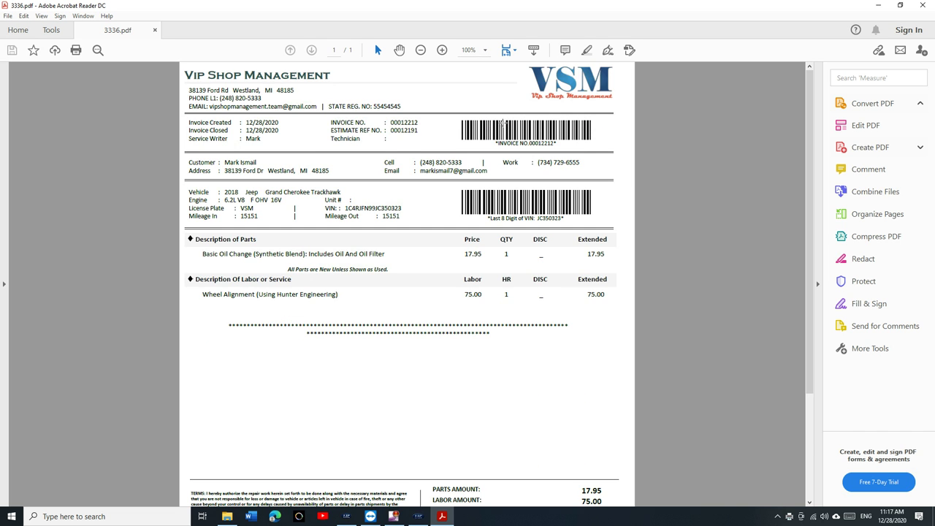
pyautogui.scroll(-3, 504, 122)
pyautogui.scroll(-3, 501, 123)
pyautogui.scroll(3, 501, 123)
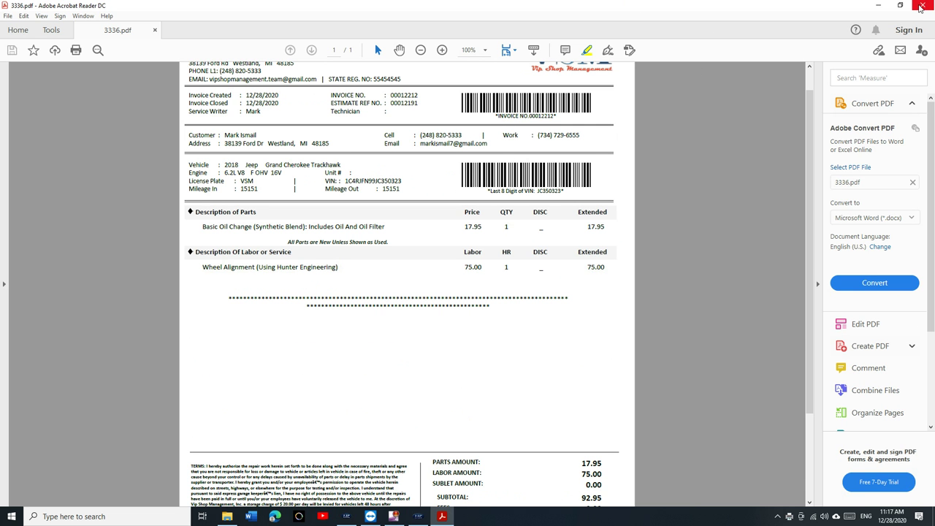
pyautogui.click(922, 6)
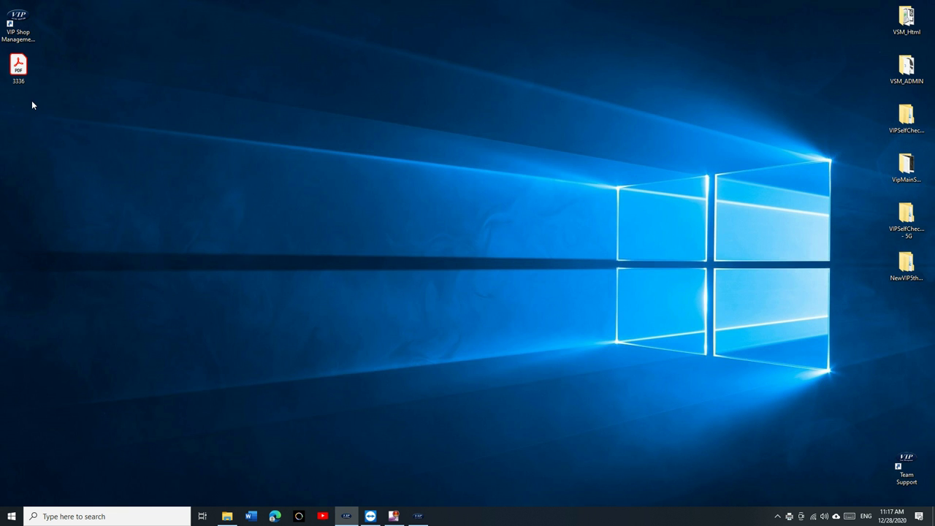
# Reopen VIP Shop Management from its desktop shortcut, showing paid invoice #00012212.
pyautogui.doubleClick(17, 24)
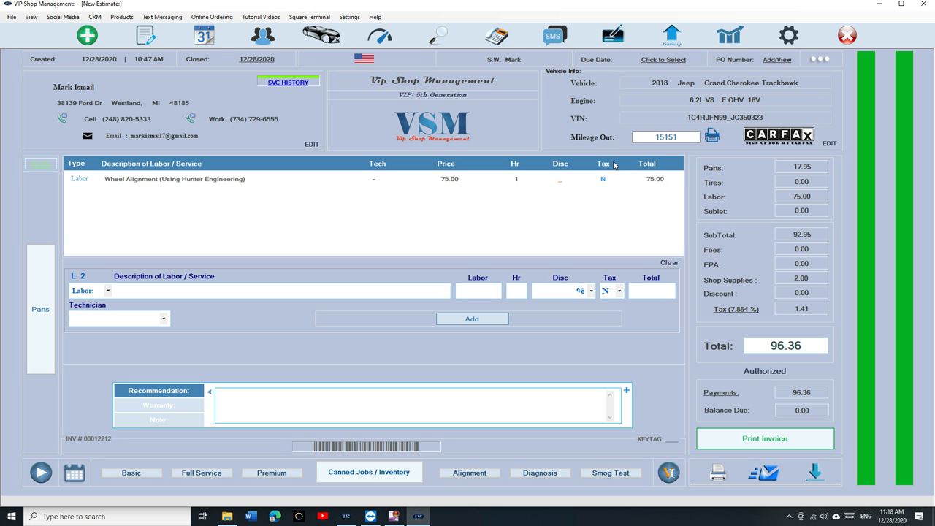
# Restart VIP Shop Management and log in, then restart it again to the Cloud Database login.
pyautogui.click(848, 35)
pyautogui.doubleClick(32, 33)
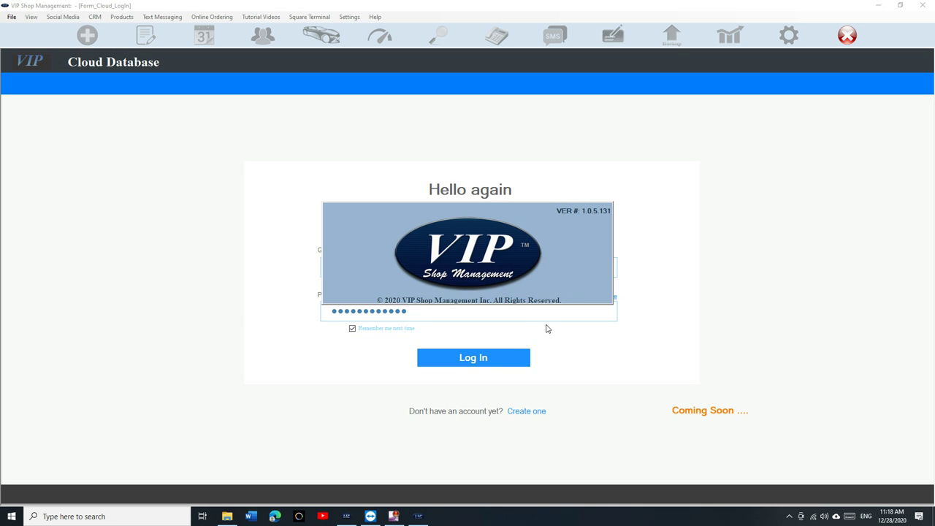
pyautogui.click(486, 362)
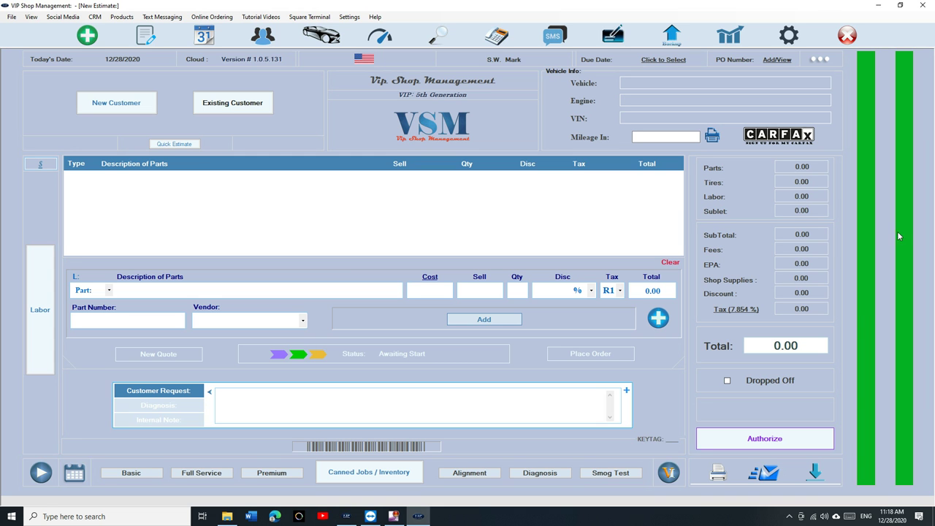
pyautogui.click(847, 35)
pyautogui.doubleClick(25, 26)
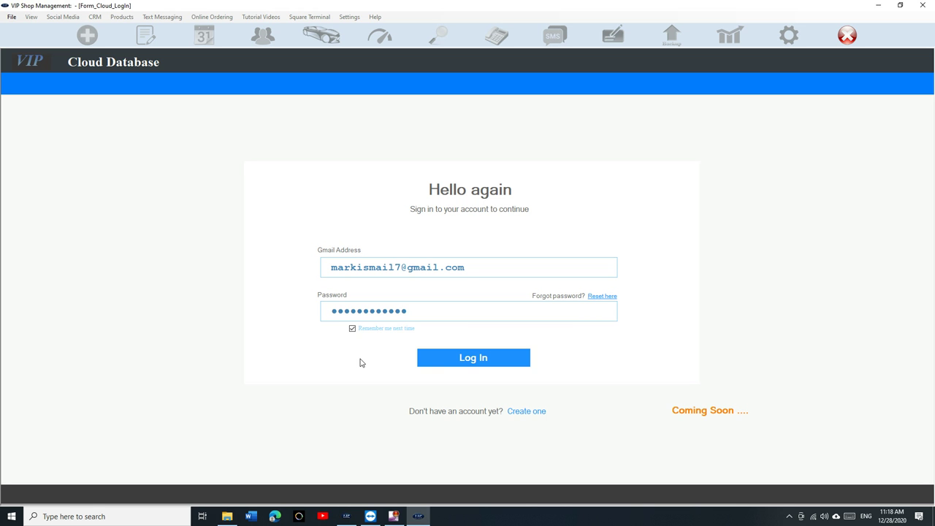
# Submit the cloud database sign-in with Log In and wait for the New Estimate screen.
pyautogui.click(424, 365)
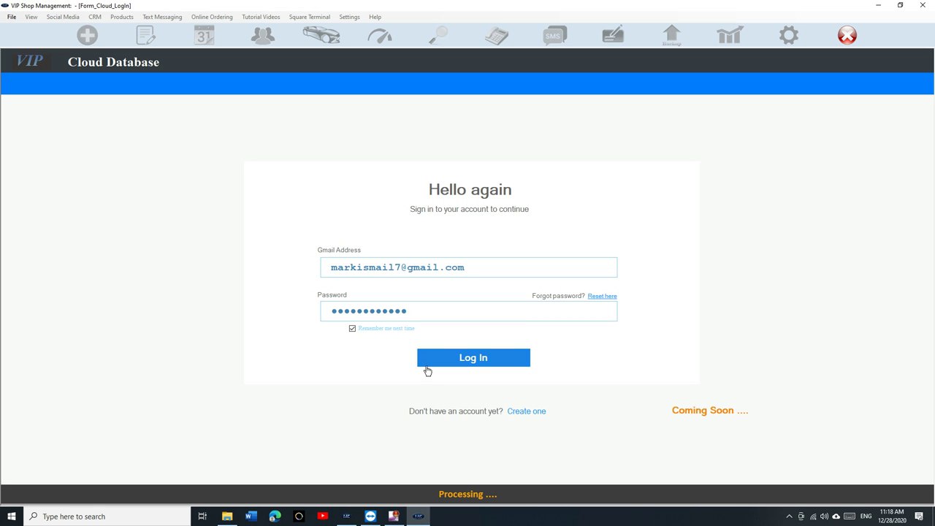